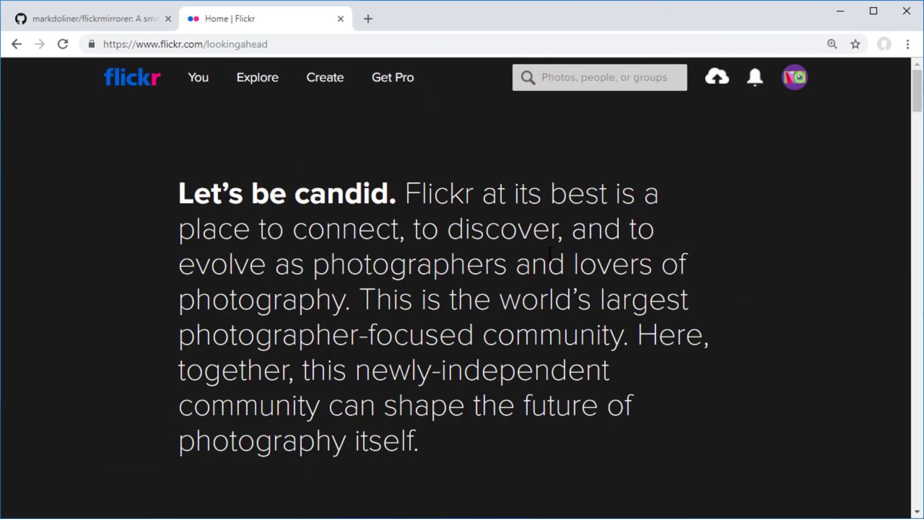
Step: Close the Flickr tab in the browser
scroll(549, 254, down, 20)
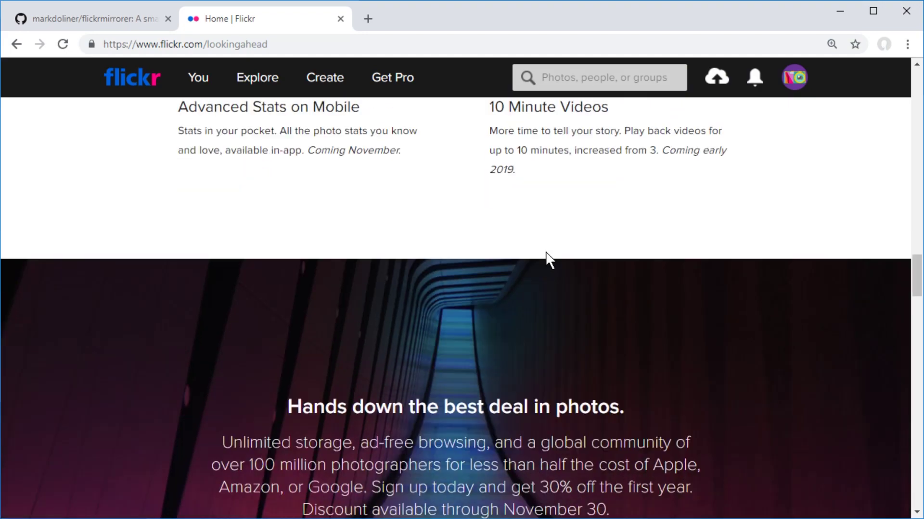
scroll(546, 253, down, 20)
scroll(546, 254, up, 5)
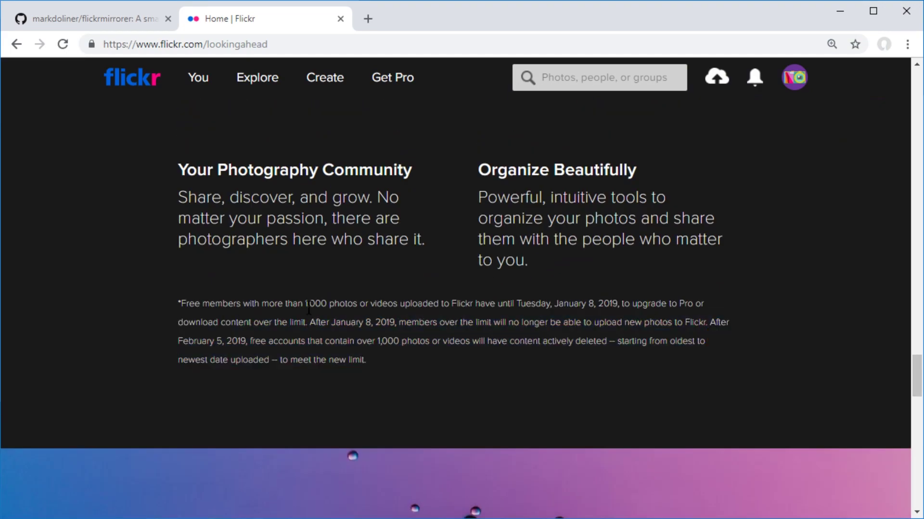
middle_click(295, 35)
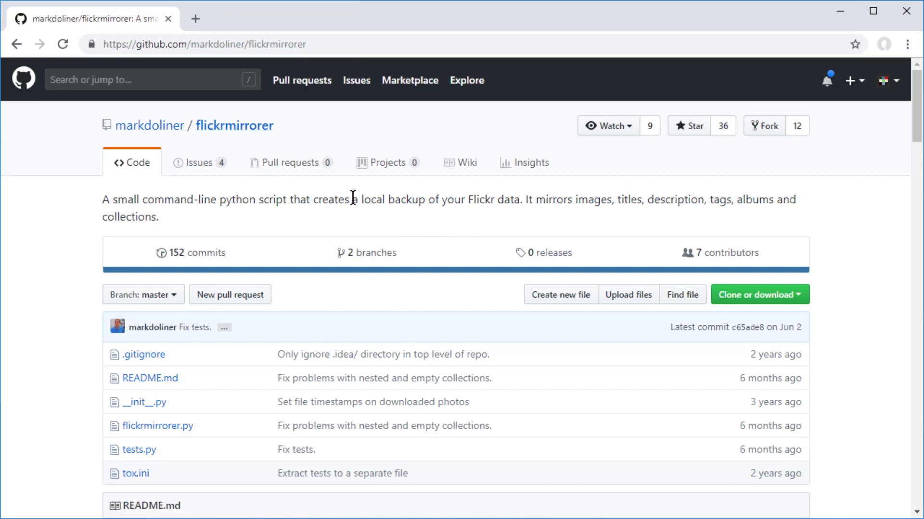
Step: Download the flickrmirrorer repository as a ZIP and extract it into D:\Flickr
scroll(539, 202, down, 10)
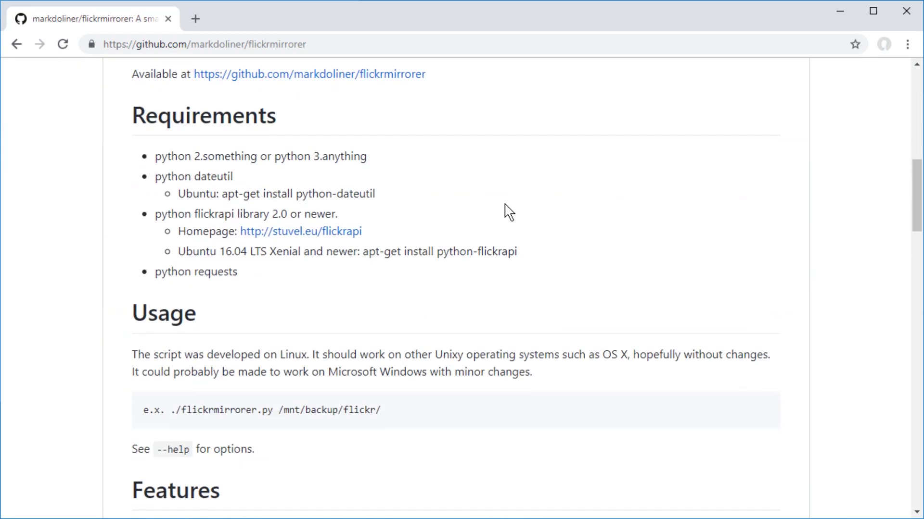
scroll(508, 212, up, 9)
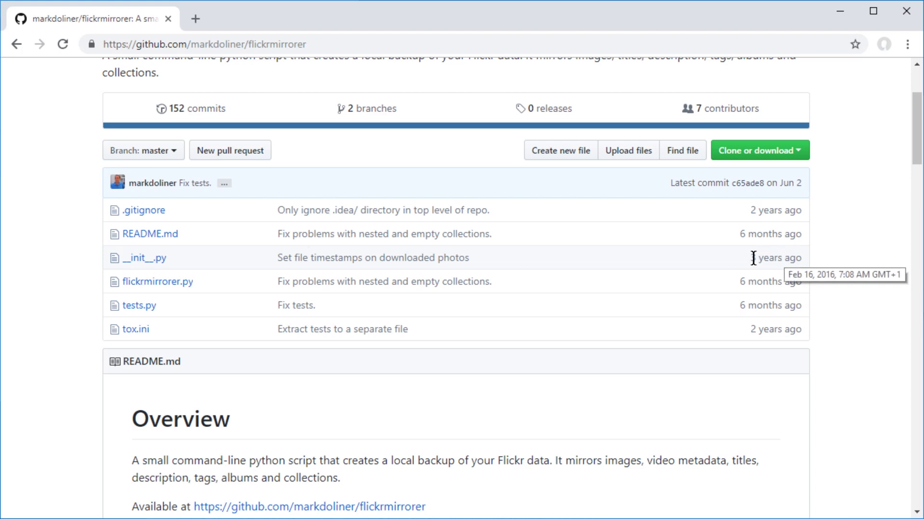
scroll(697, 272, down, 9)
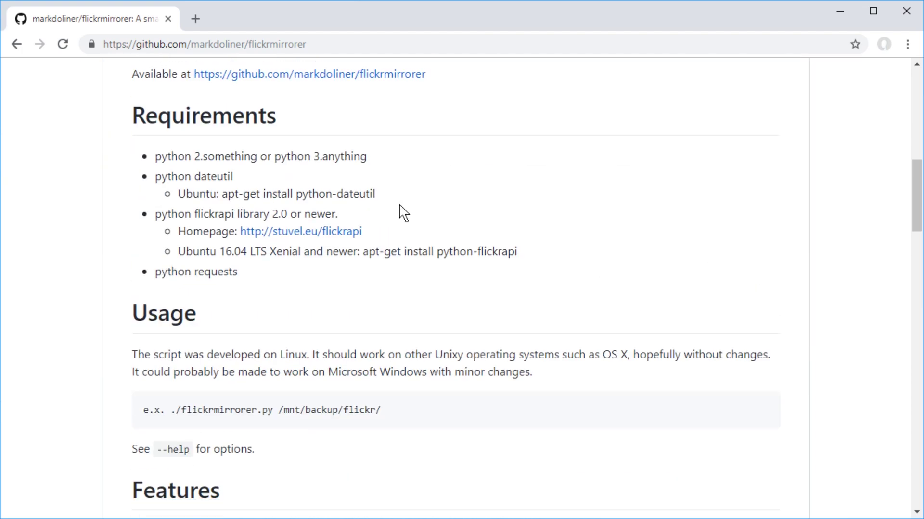
scroll(403, 211, up, 9)
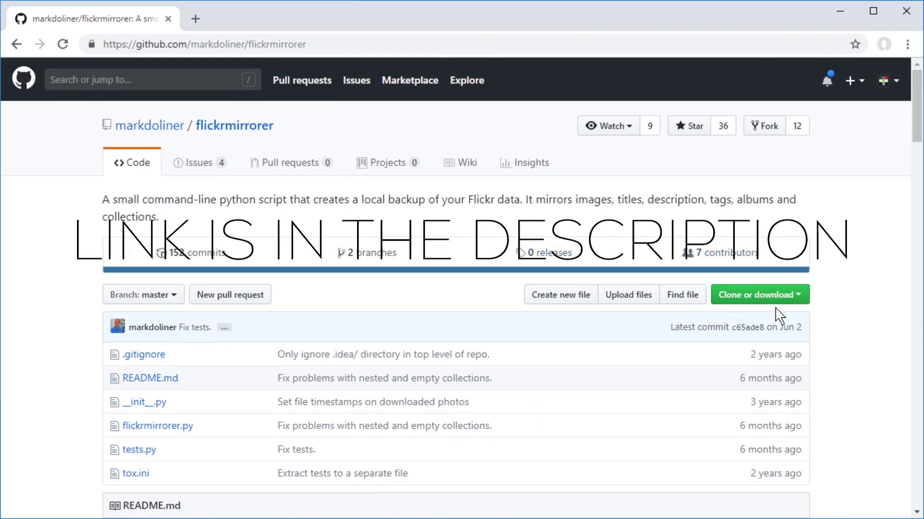
click(773, 296)
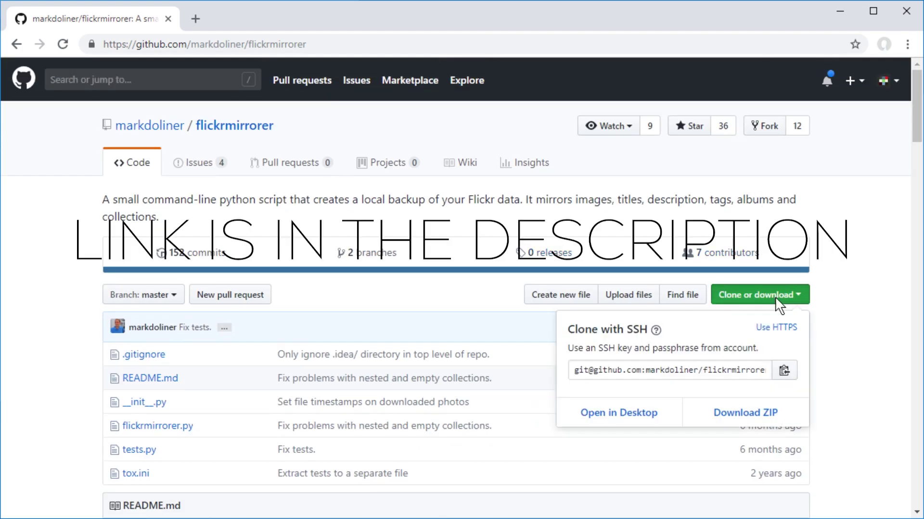
click(750, 412)
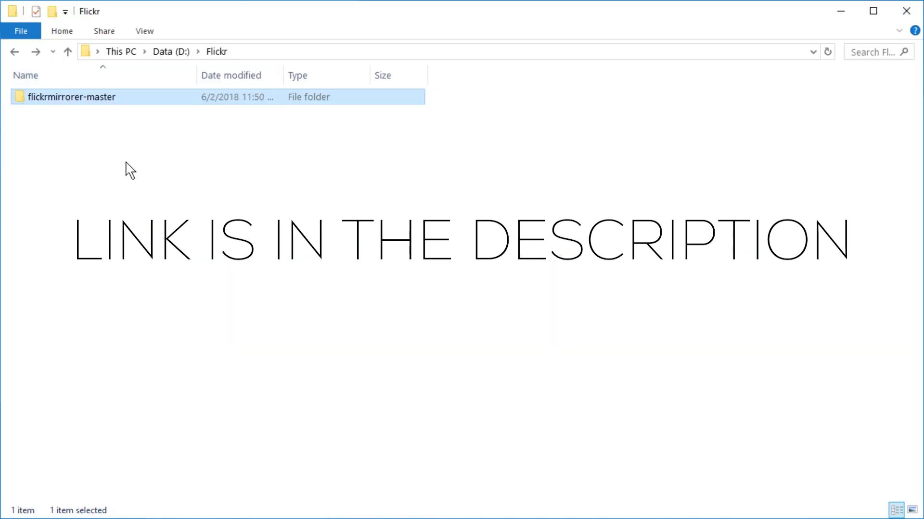
click(125, 169)
click(59, 103)
Step: Open the flickrmirrorer-master folder and launch a command window there from its context menu
double_click(85, 100)
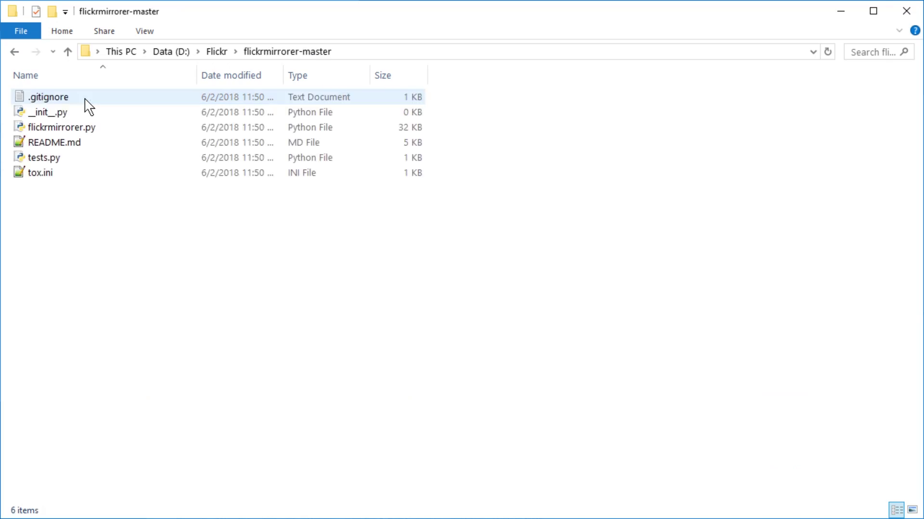
right_click(162, 221)
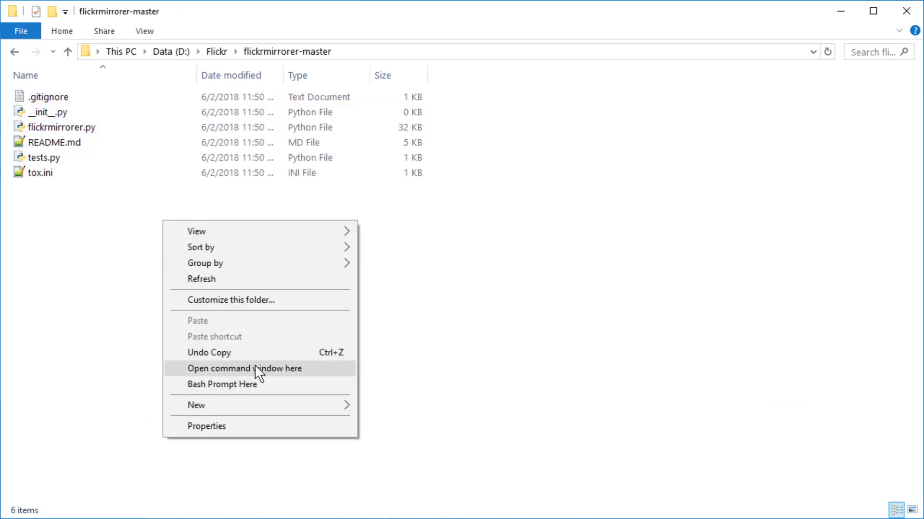
click(161, 243)
right_click(193, 232)
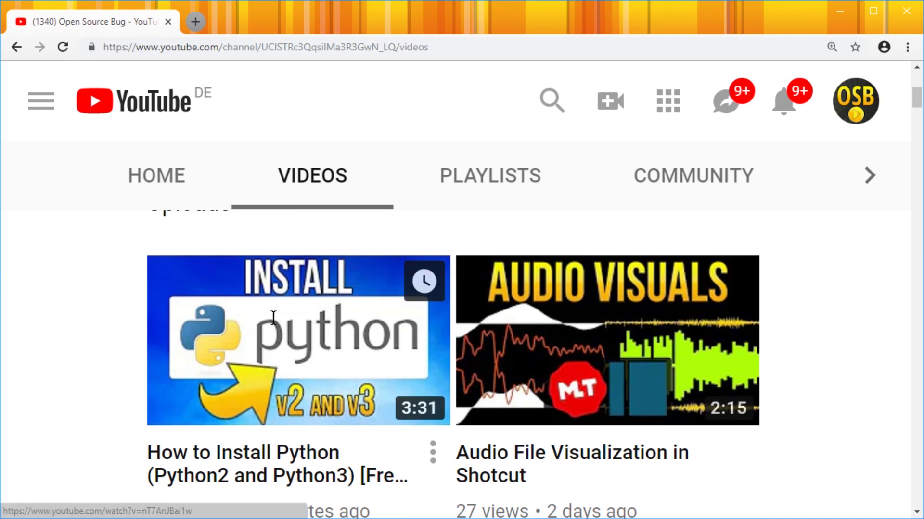
drag(297, 426, 344, 243)
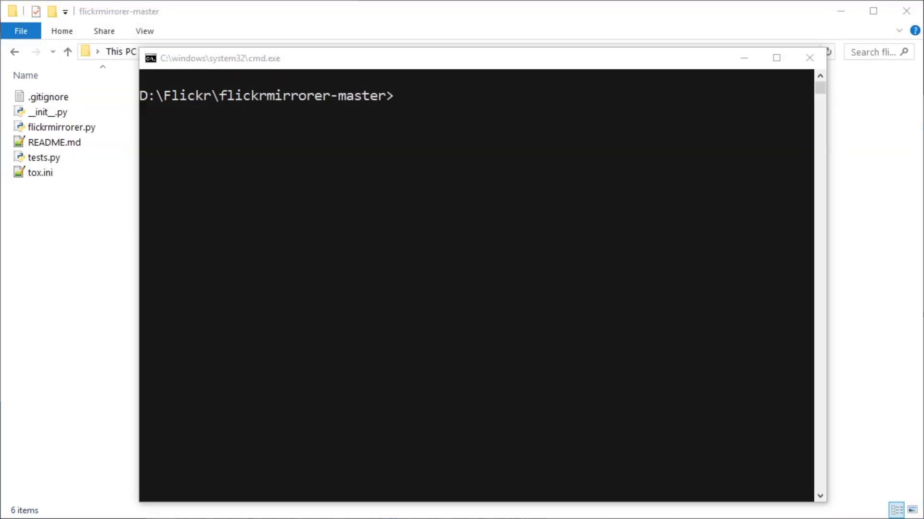
Step: Run pip install for flickrapi, then python-dateutil; pip reports 2.4.0 and 2.7.5 already installed
click(311, 284)
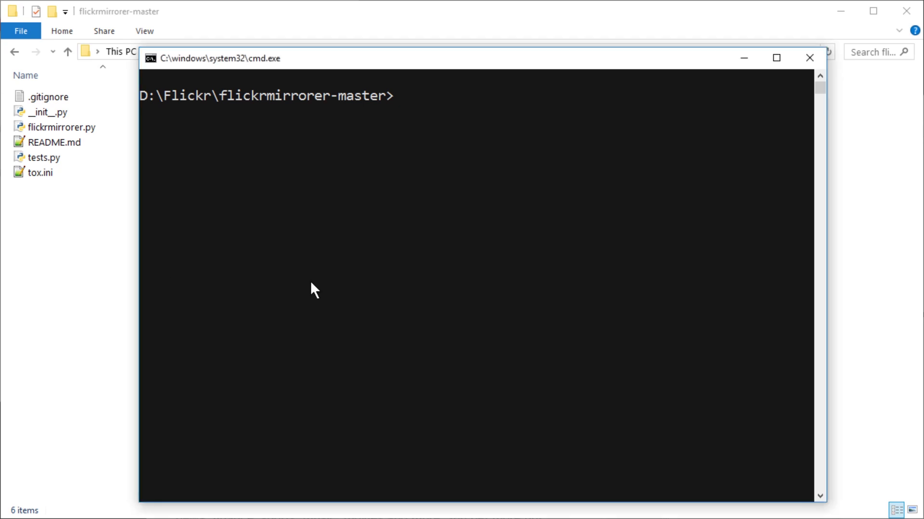
text(pip install flickrapi)
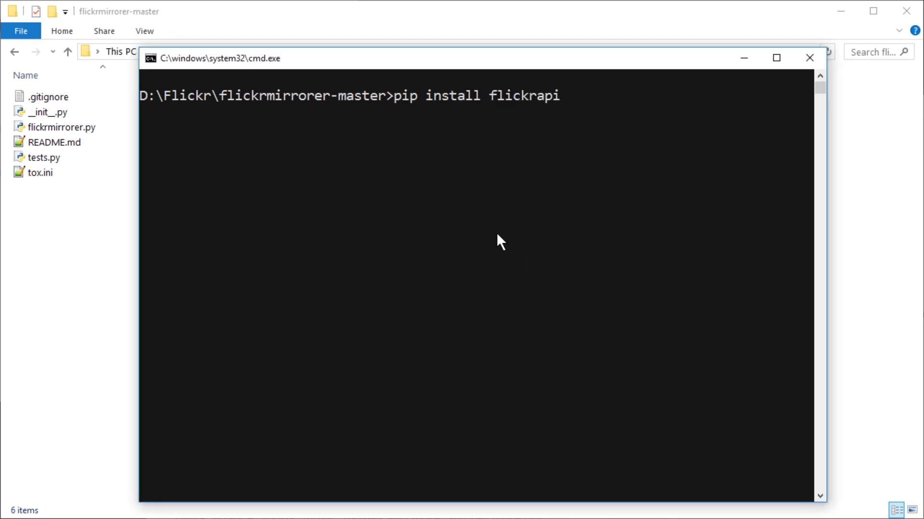
key(Return)
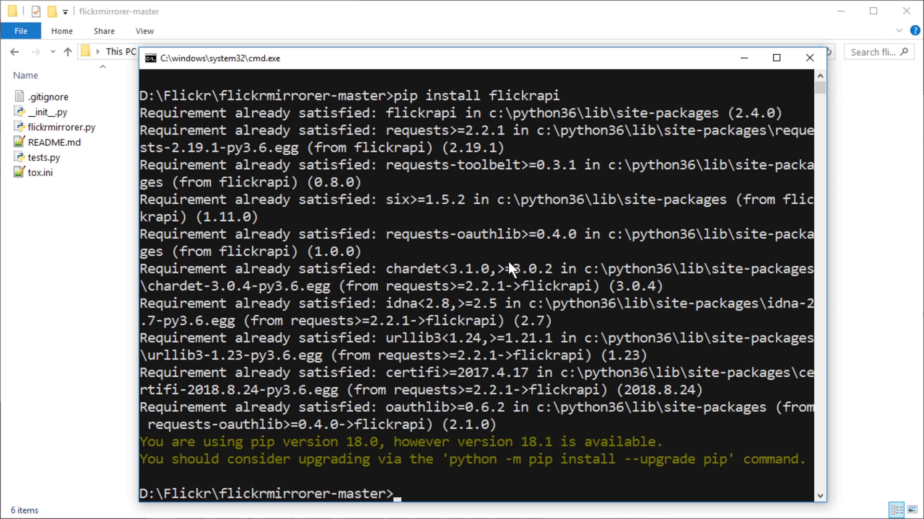
key(Up)
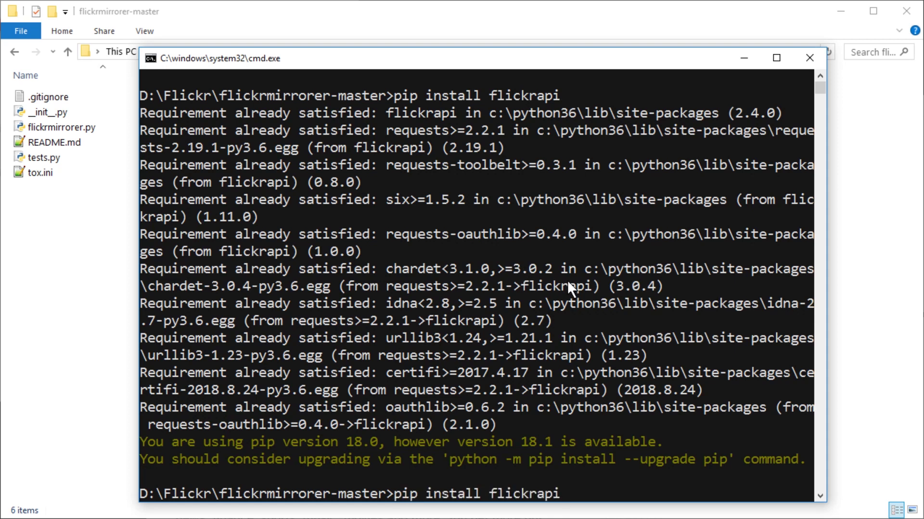
key(BackSpace)
key(BackSpace)
key(BackSpace)
key(BackSpace)
key(BackSpace)
key(BackSpace)
key(BackSpace)
key(BackSpace)
text(python-dateutil)
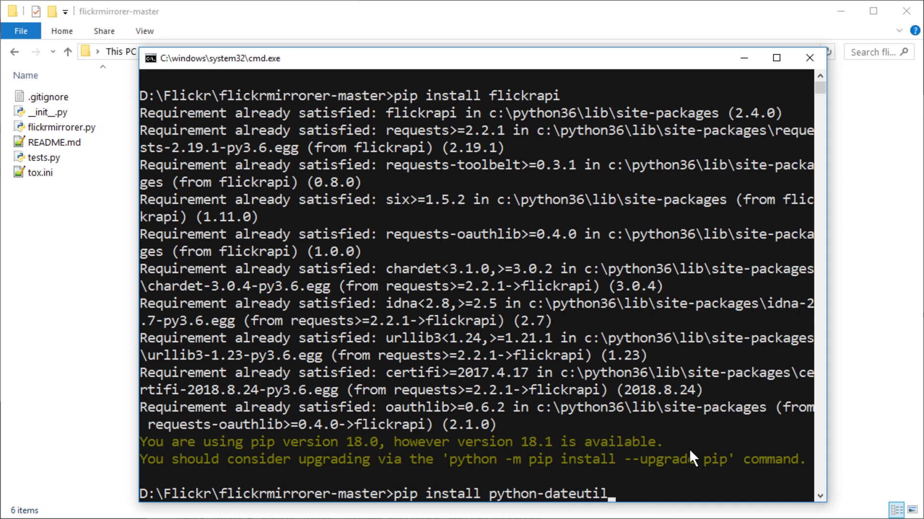
key(Return)
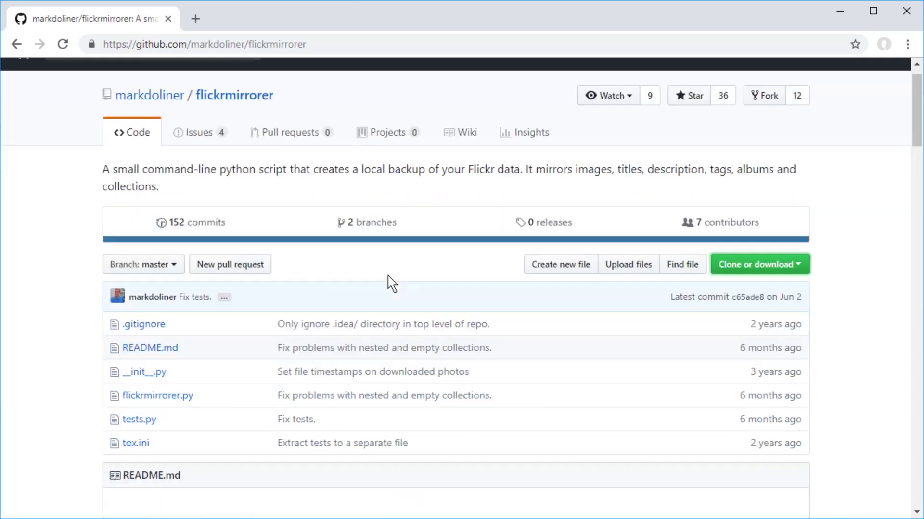
Step: Highlight the README requirements from dateutil down to python requests
scroll(390, 283, down, 10)
scroll(433, 288, up, 2)
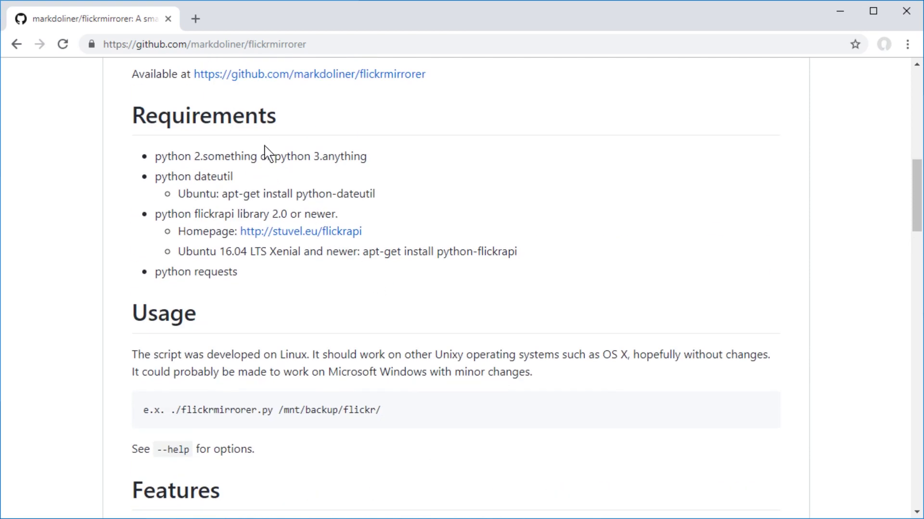
triple_click(266, 156)
drag(312, 278, 294, 179)
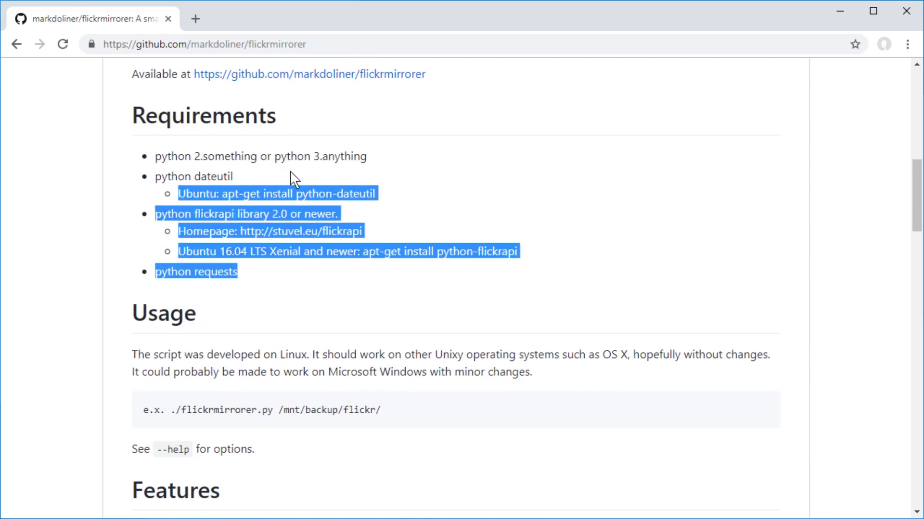
Step: Run 'python flickrmirrorer.py --help' to view the script's usage
click(843, 10)
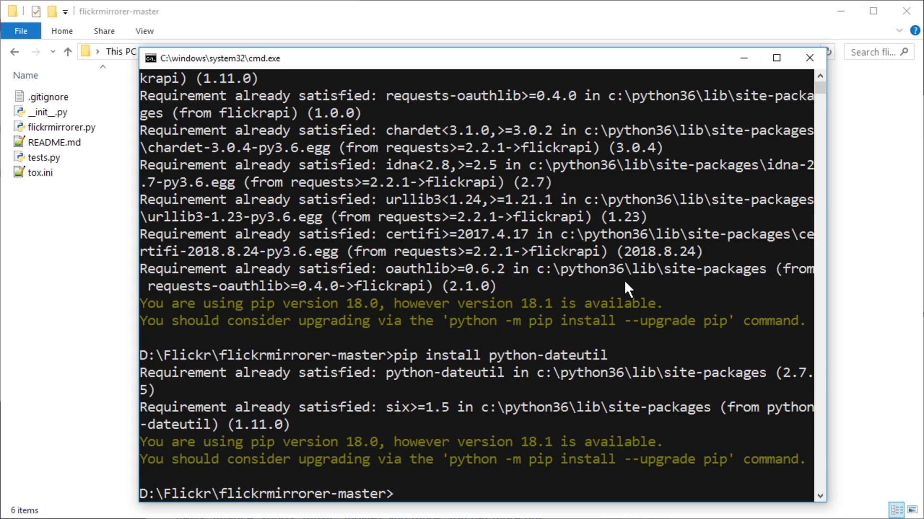
click(625, 285)
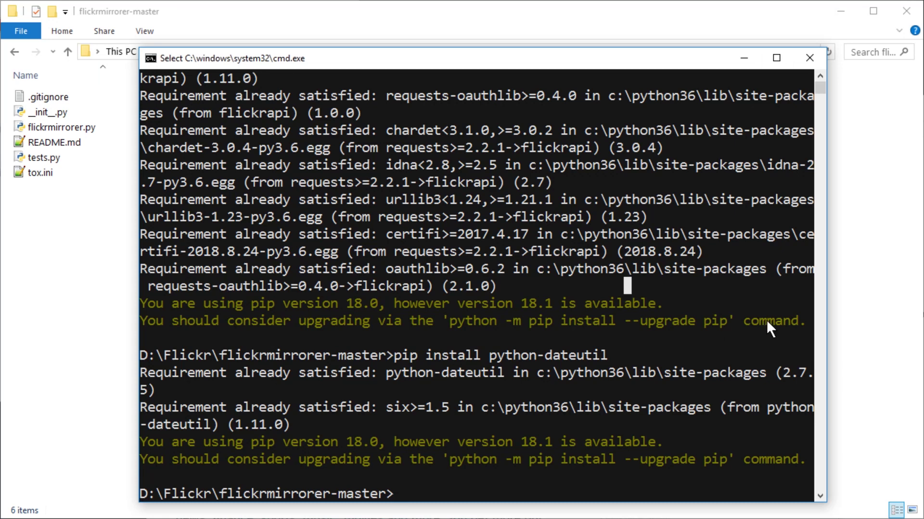
text(python)
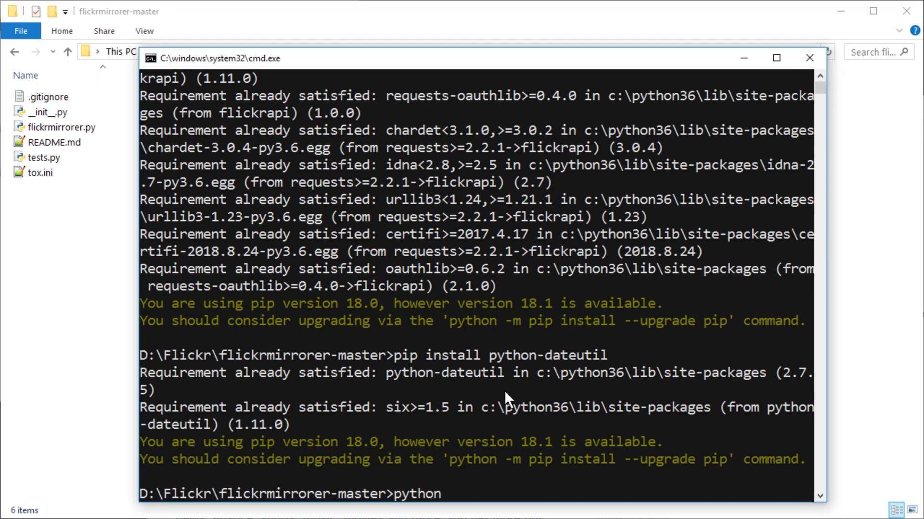
text( flickrmirrorer.py --)
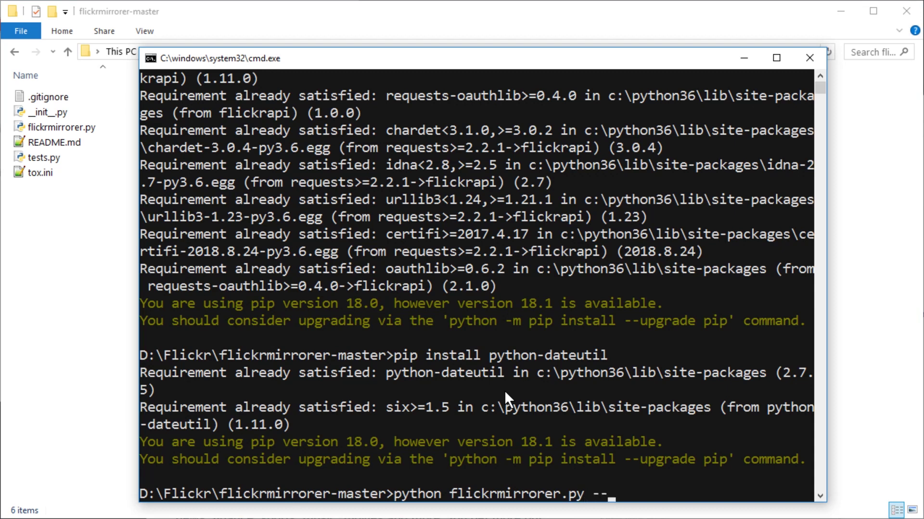
text(help)
key(Return)
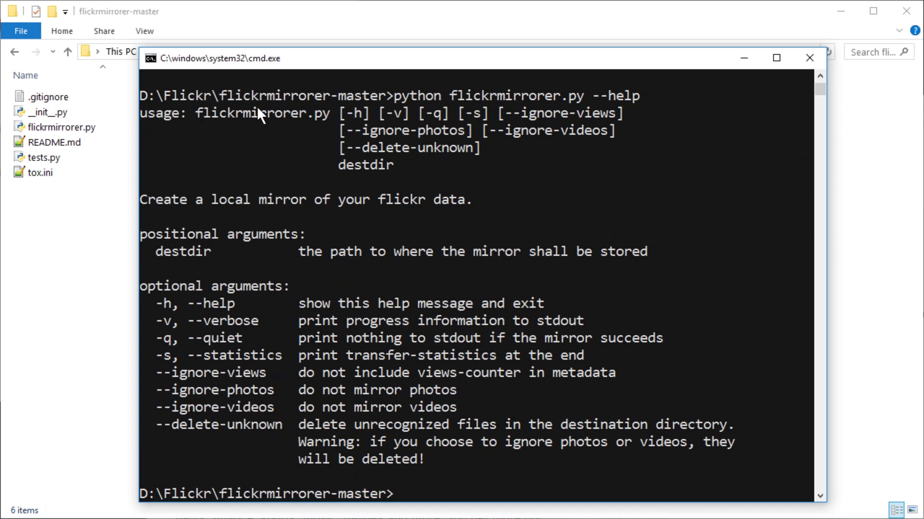
key(Up)
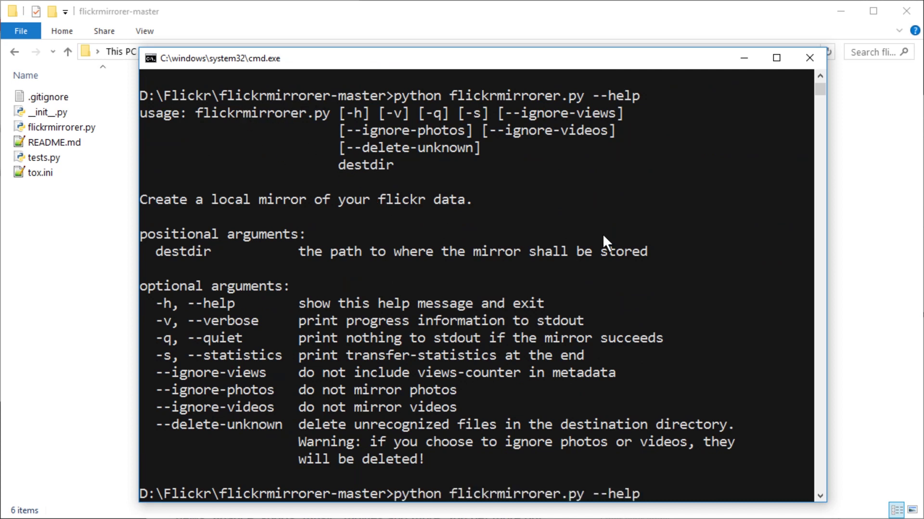
Step: Create an empty folder named 'here' inside flickrmirrorer-master
click(53, 237)
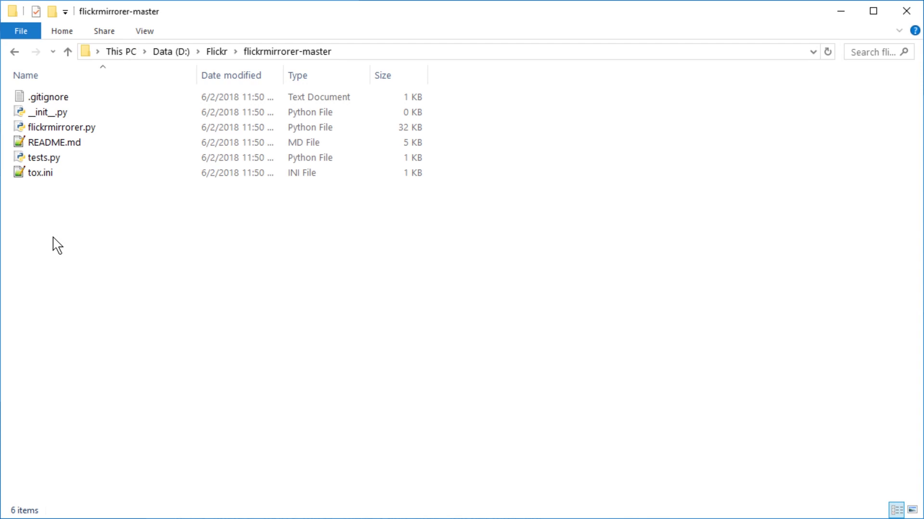
key(ctrl+shift+n)
text(here)
key(Return)
key(Return)
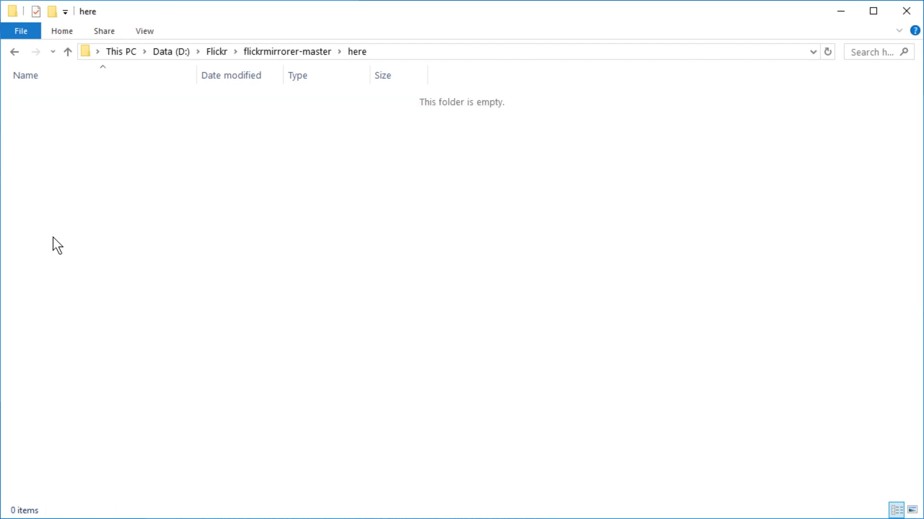
key(alt+Left)
key(alt+Tab)
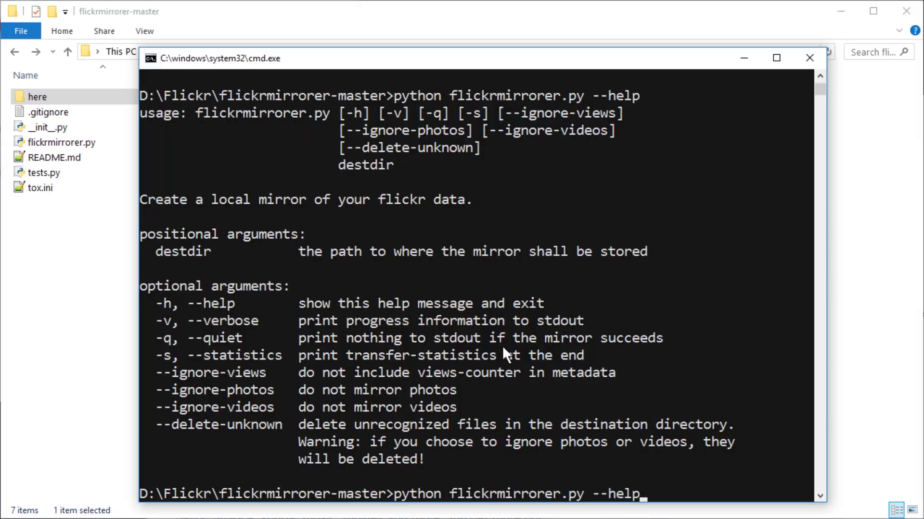
Step: Run flickrmirrorer.py with destination 'here', then rerun it as '-v here' for verbose output
key(BackSpace)
key(BackSpace)
key(BackSpace)
key(BackSpace)
key(BackSpace)
key(BackSpace)
text(here)
key(Return)
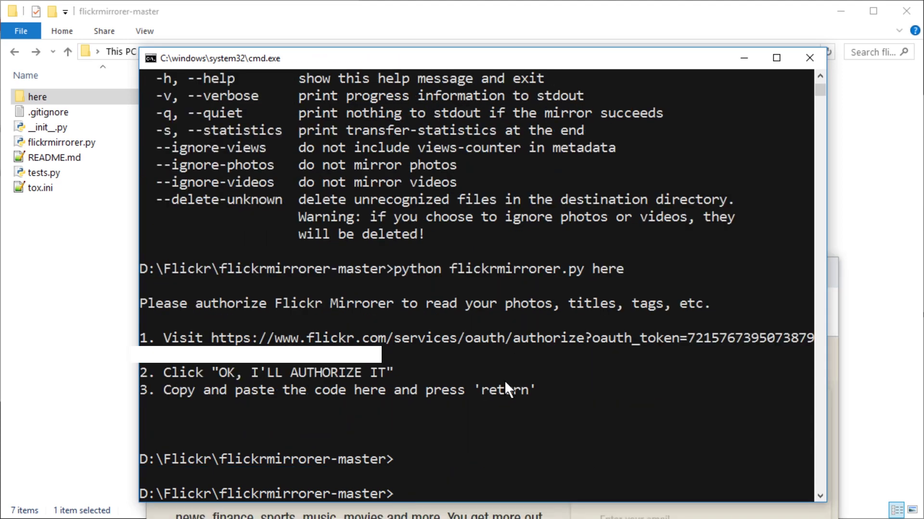
key(Up)
key(BackSpace)
key(BackSpace)
key(BackSpace)
key(BackSpace)
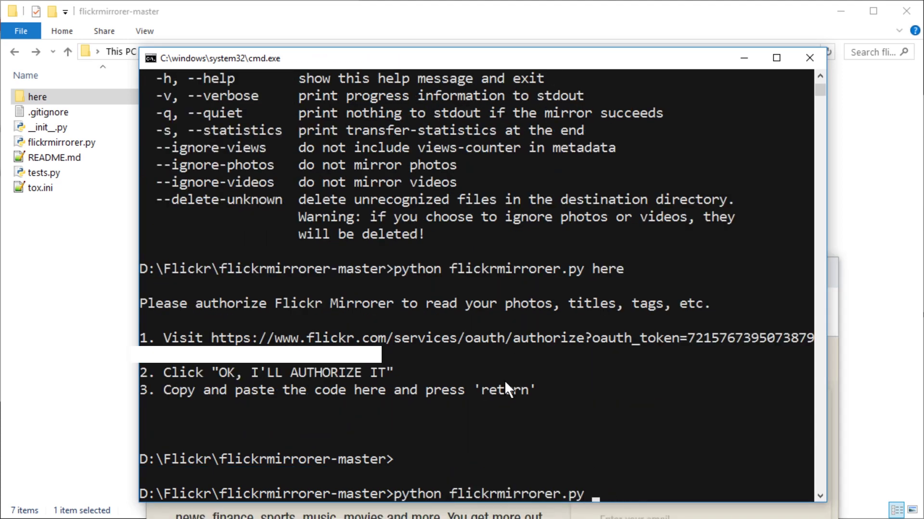
text(-v here)
key(Return)
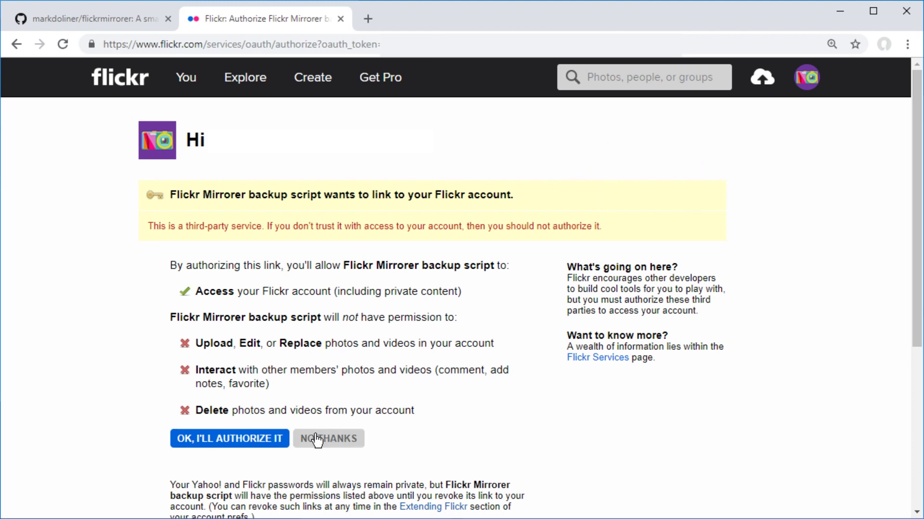
Step: Approve Flickr's 'OK, I'll authorize it' prompt to reveal the verification code
click(223, 440)
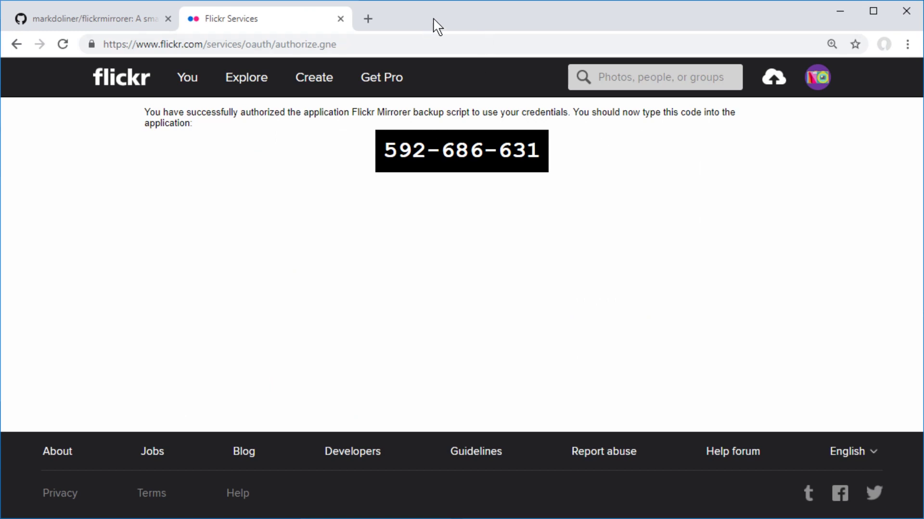
Step: Copy the Flickr verification code and paste it at the command prompt to start mirroring
double_click(506, 29)
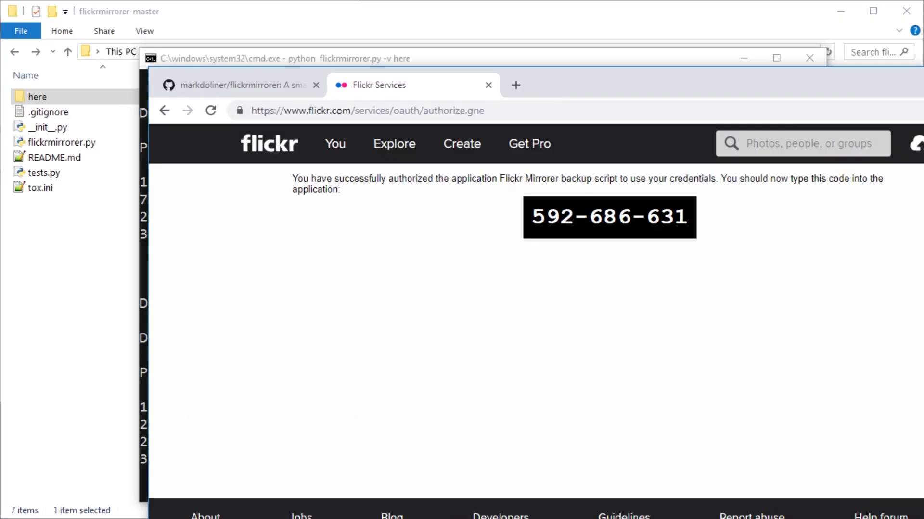
drag(689, 217, 534, 212)
key(ctrl+c)
drag(530, 91, 921, 115)
click(465, 264)
key(ctrl+v)
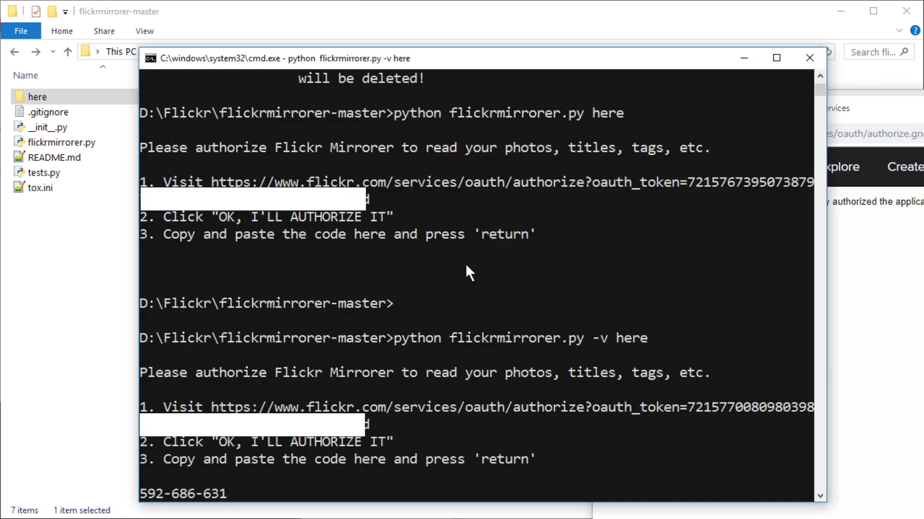
key(Return)
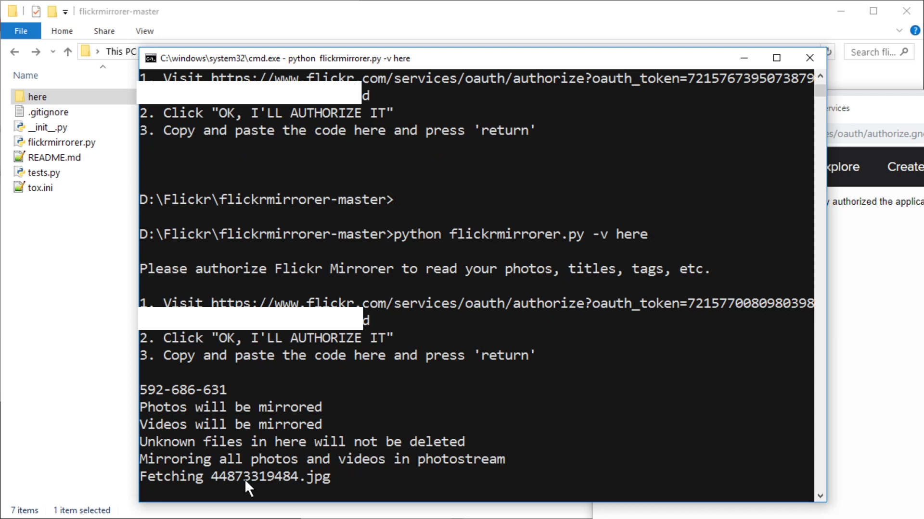
Step: Open here\photostream, view files as Large icons then Details, and open 30657097477.jpg.metadata
click(60, 99)
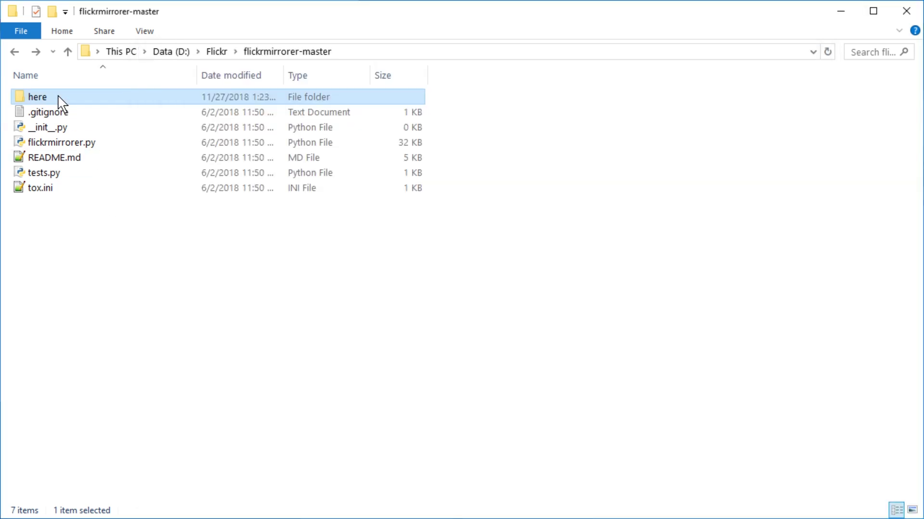
double_click(59, 99)
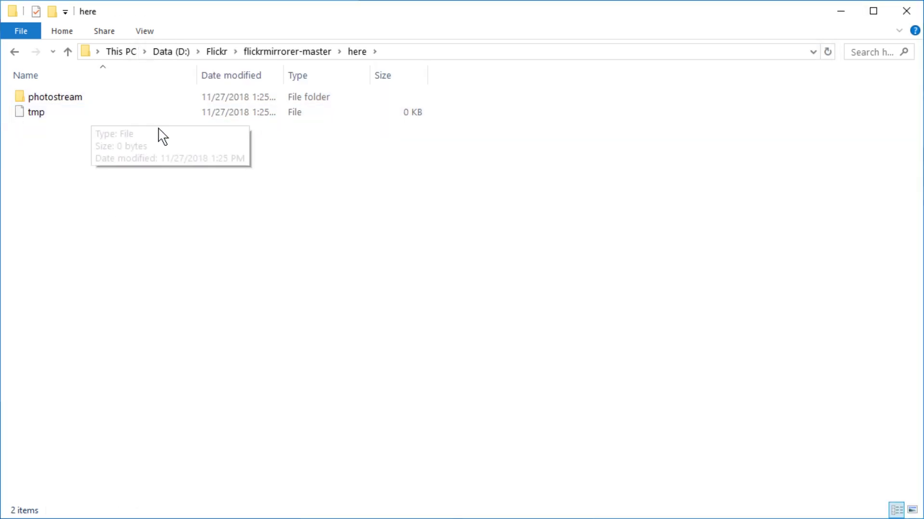
double_click(117, 98)
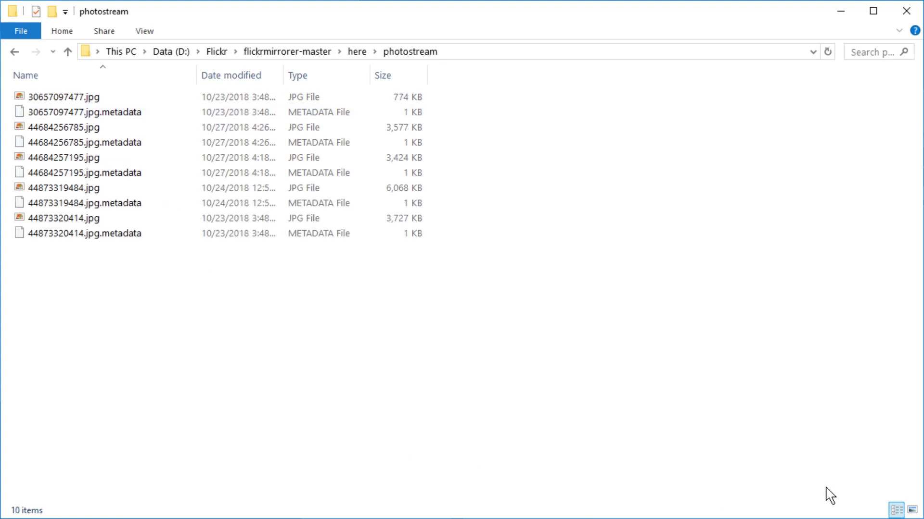
click(911, 509)
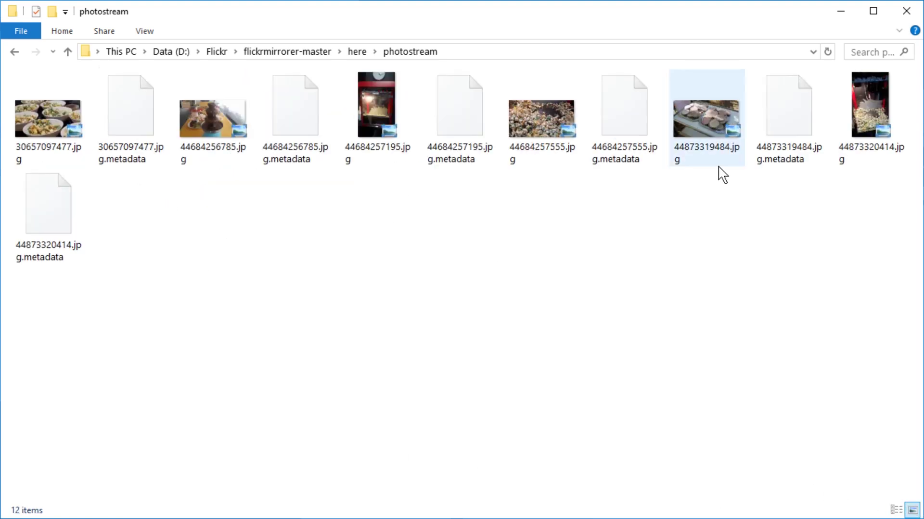
click(897, 510)
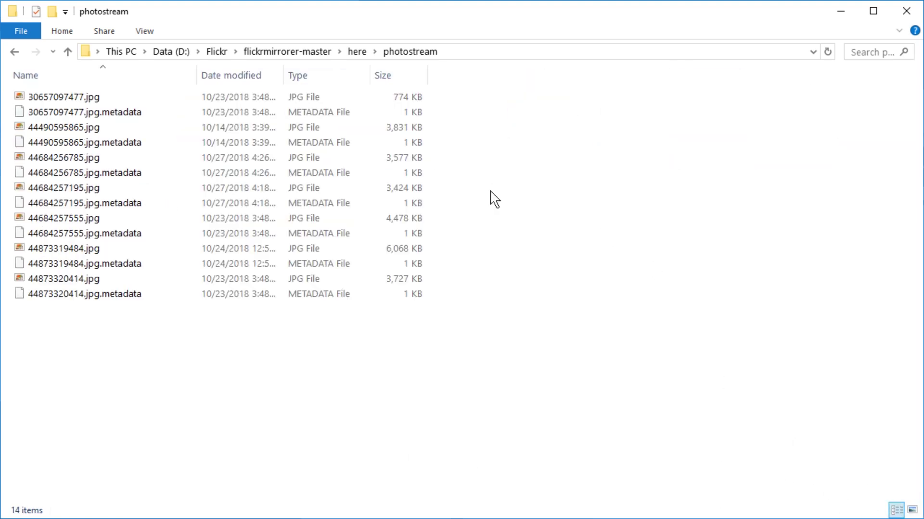
double_click(154, 112)
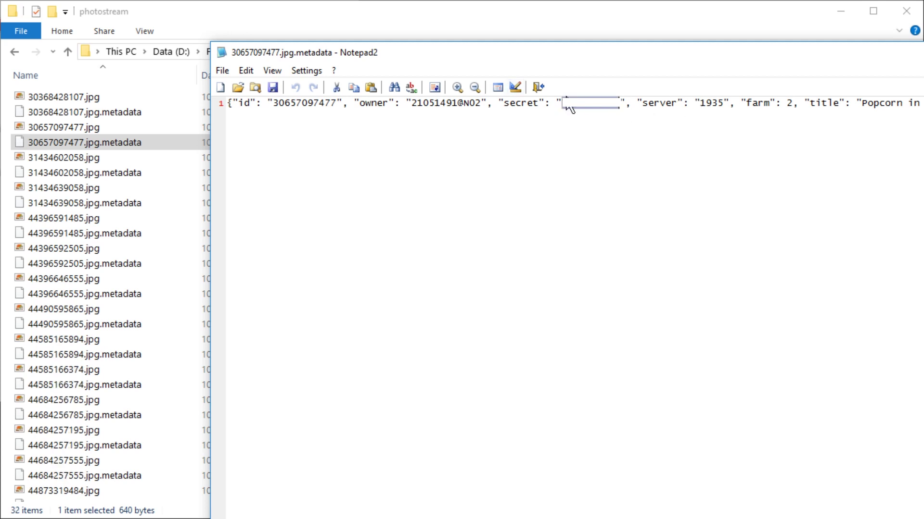
Step: Turn on Word Wrap in Notepad2, read the JSON metadata, and close the file
double_click(715, 103)
click(272, 70)
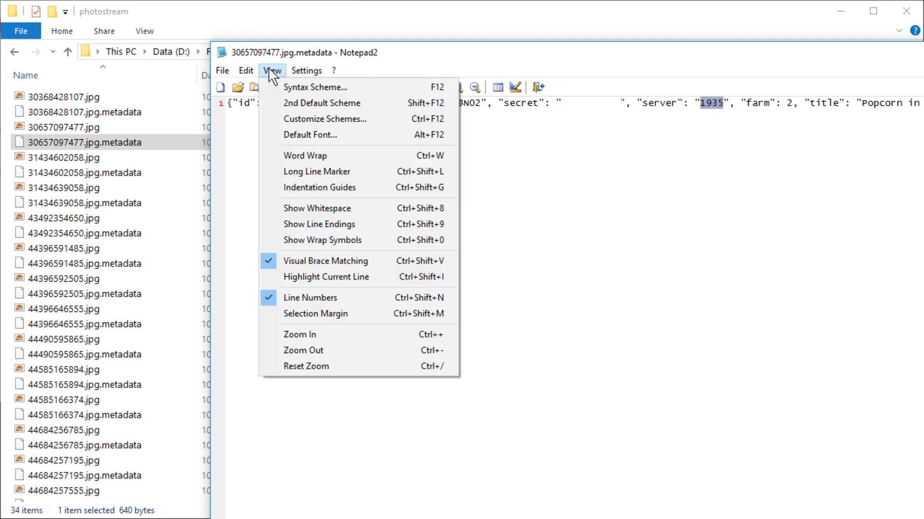
click(308, 153)
drag(862, 103, 723, 167)
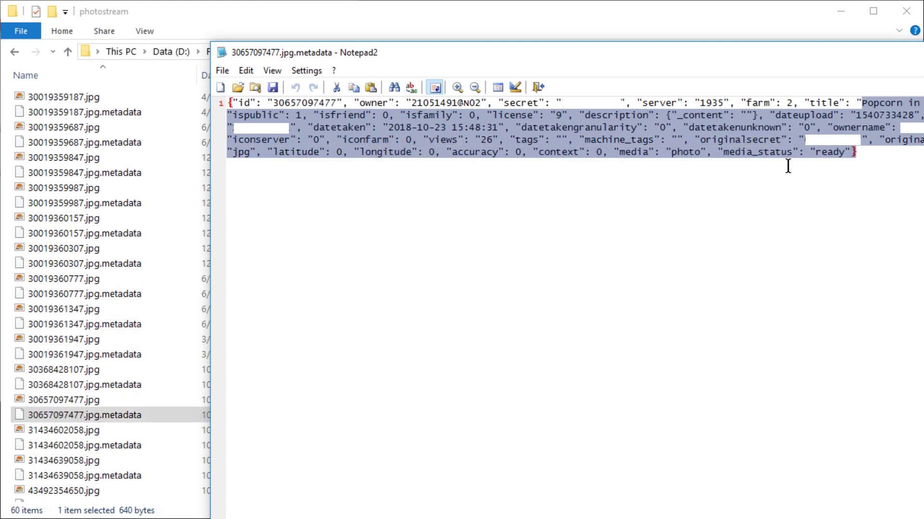
click(683, 185)
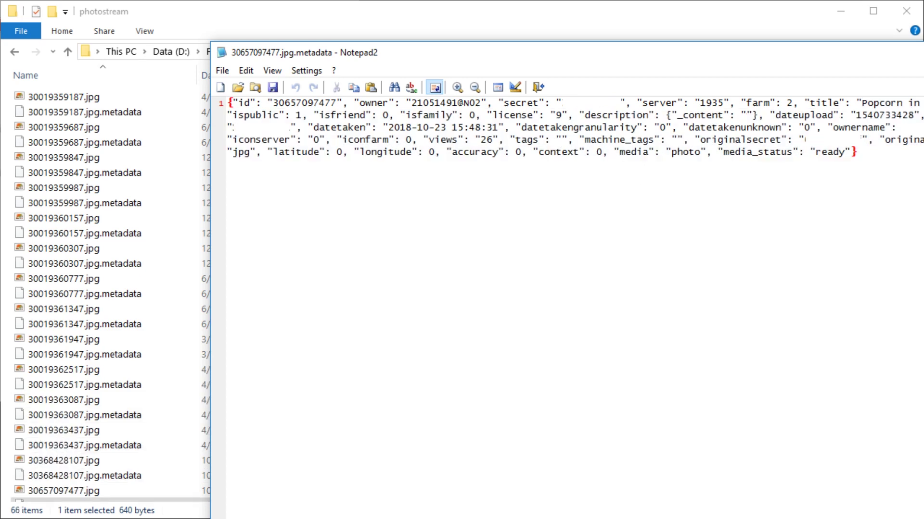
key(alt+F4)
scroll(364, 176, down, 3)
Step: Minimize the command window and scroll the photostream folder as it grows to 132 items
scroll(364, 176, down, 8)
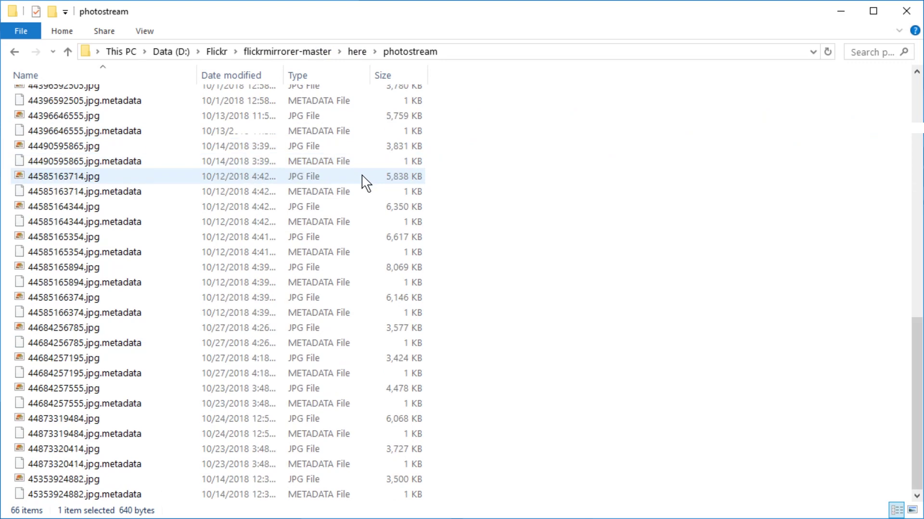
scroll(362, 181, up, 15)
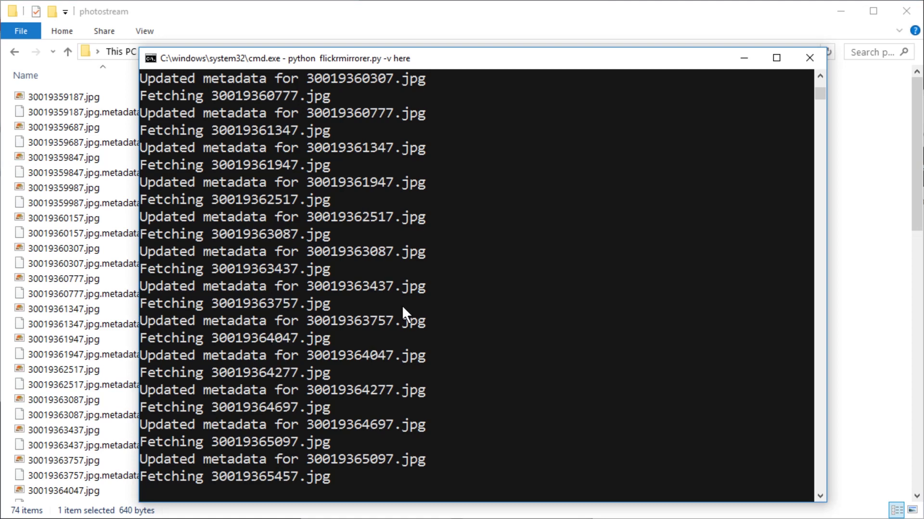
click(743, 61)
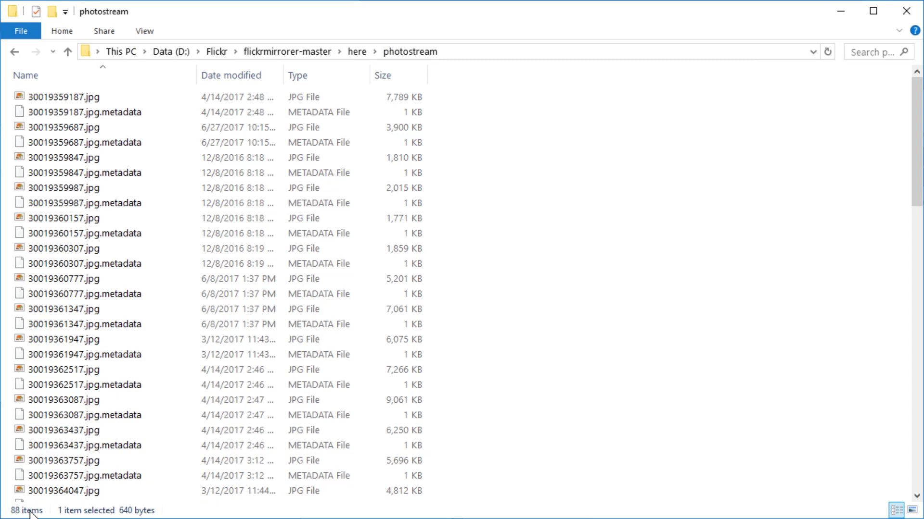
scroll(150, 358, down, 10)
scroll(149, 358, down, 12)
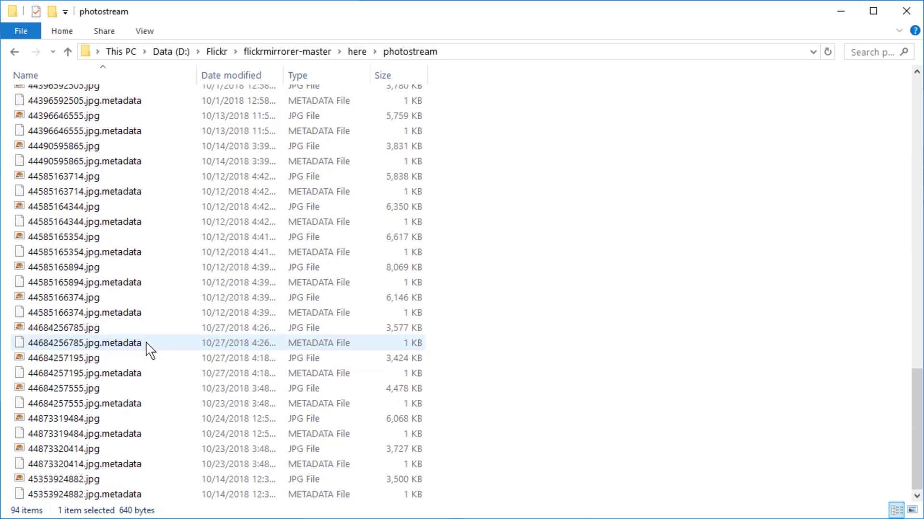
scroll(137, 358, up, 20)
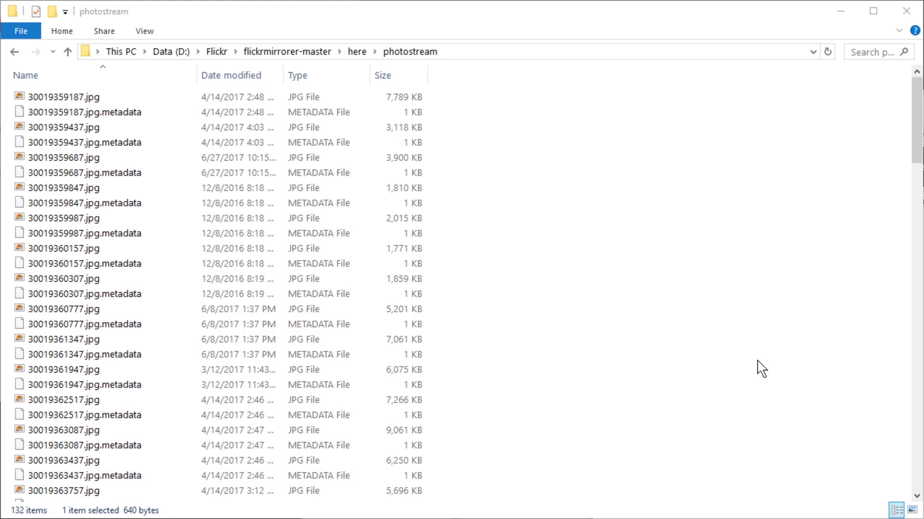
Step: Bring up the finished console output listing the 13 videos that need manual download
key(alt+Tab)
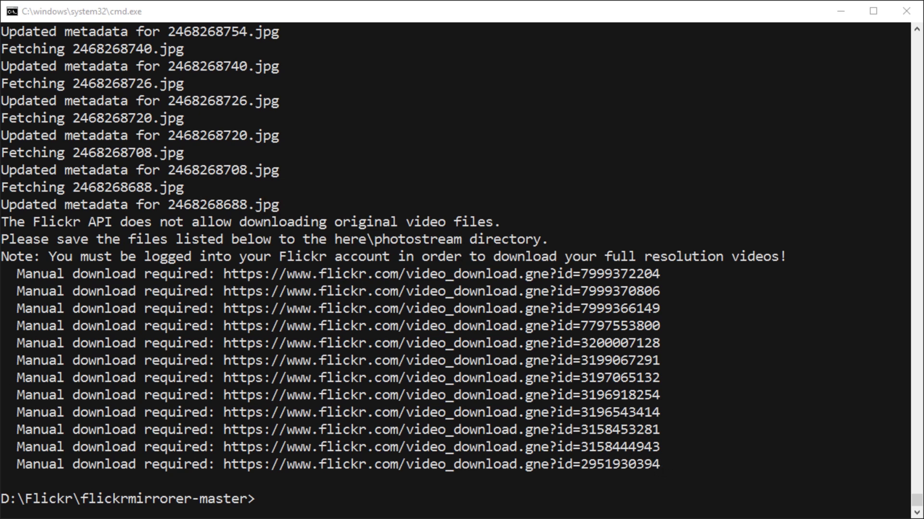
Step: Check the photostream folder's properties: 20,742 files totalling 22.6 GB
drag(669, 272, 140, 255)
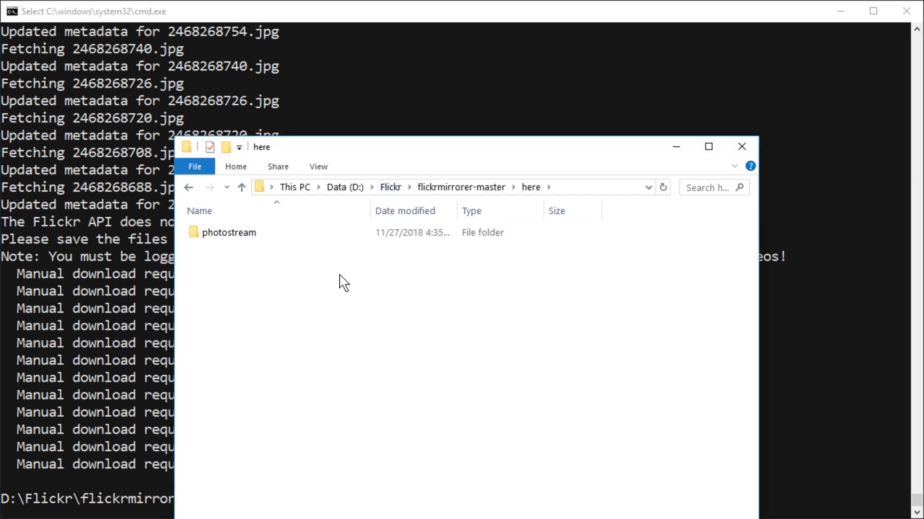
key(alt+Return)
drag(361, 252, 360, 214)
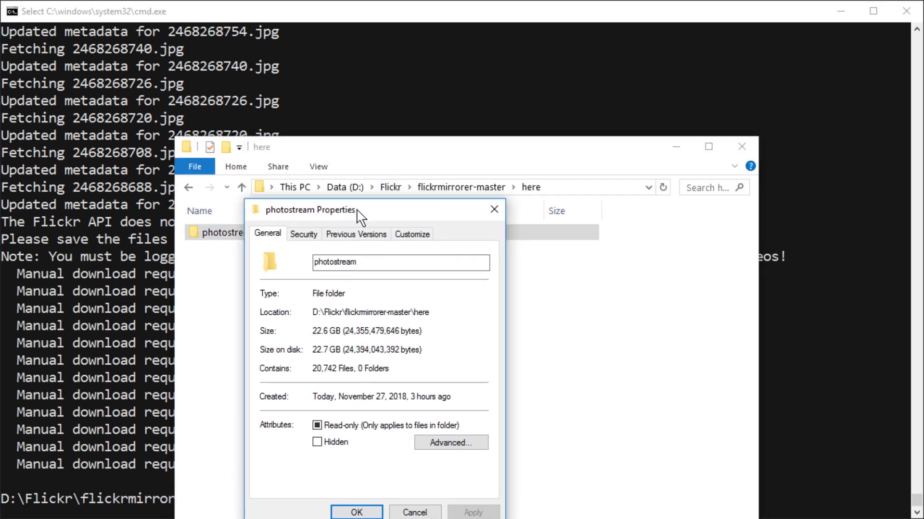
click(494, 210)
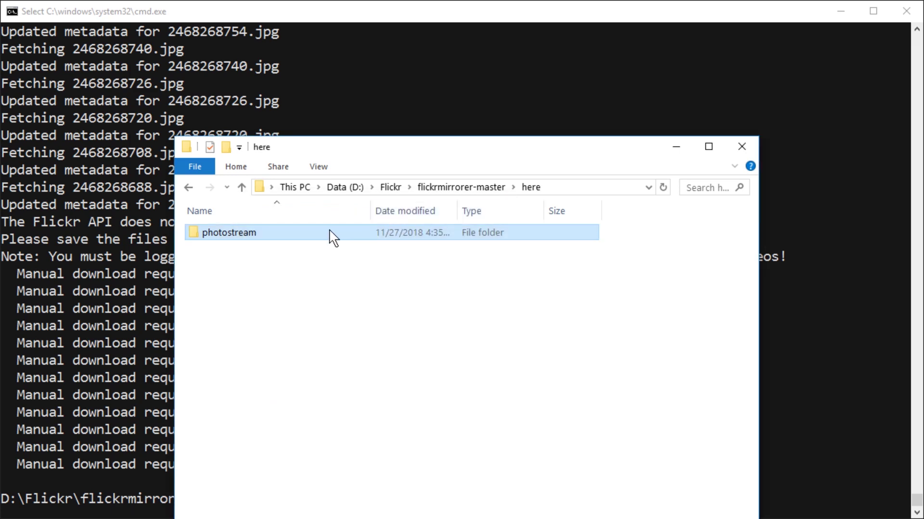
Step: Open the photostream folder, jump to files starting 799, and preview 7995280331.jpg
double_click(331, 233)
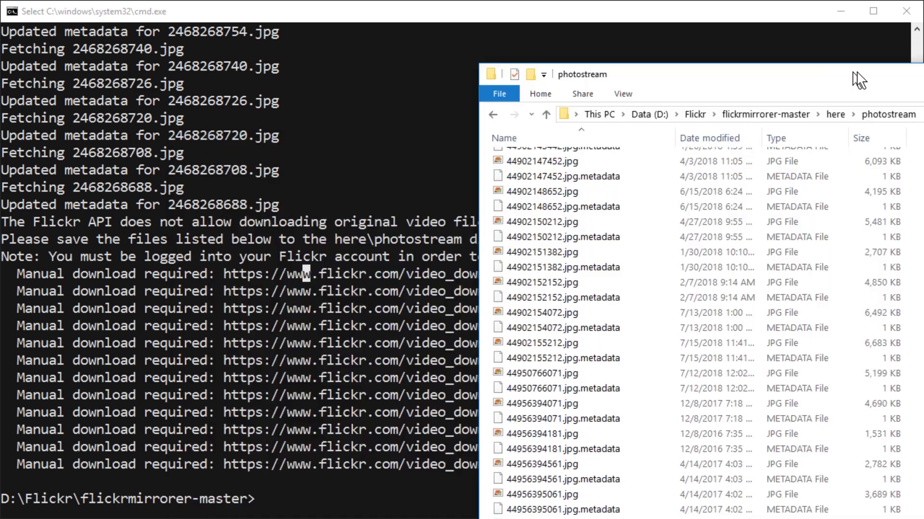
drag(855, 79, 611, 301)
scroll(695, 418, down, 5)
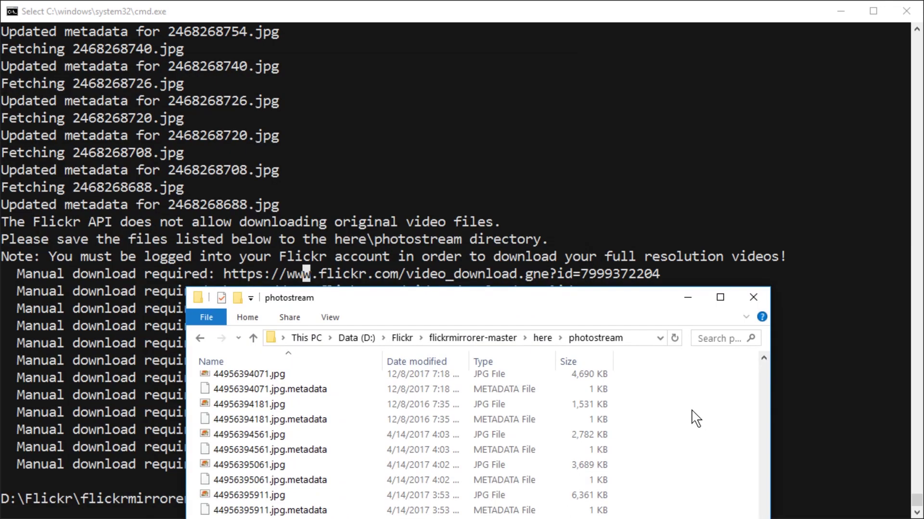
text(799)
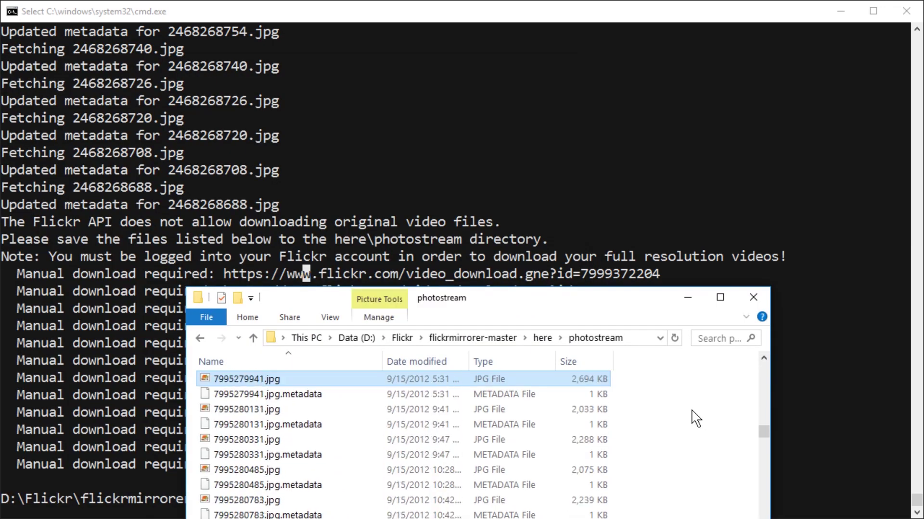
key(Down)
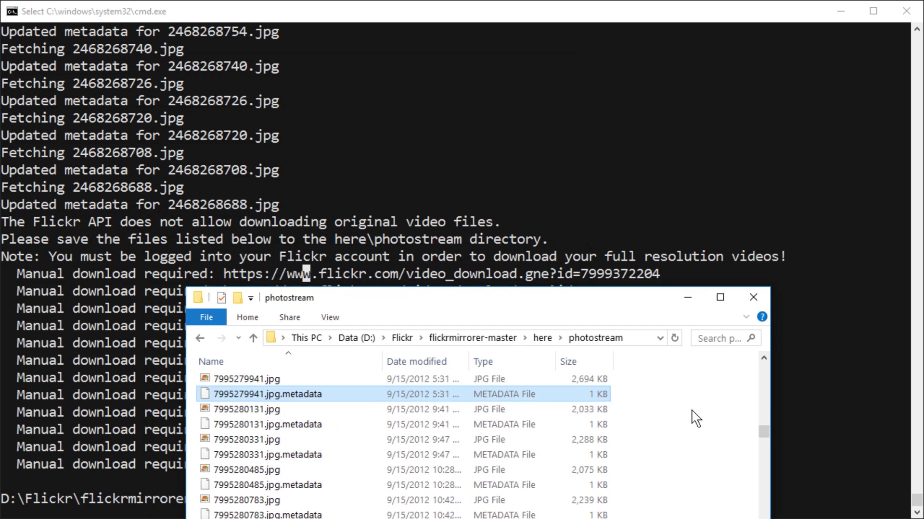
key(Down)
click(529, 445)
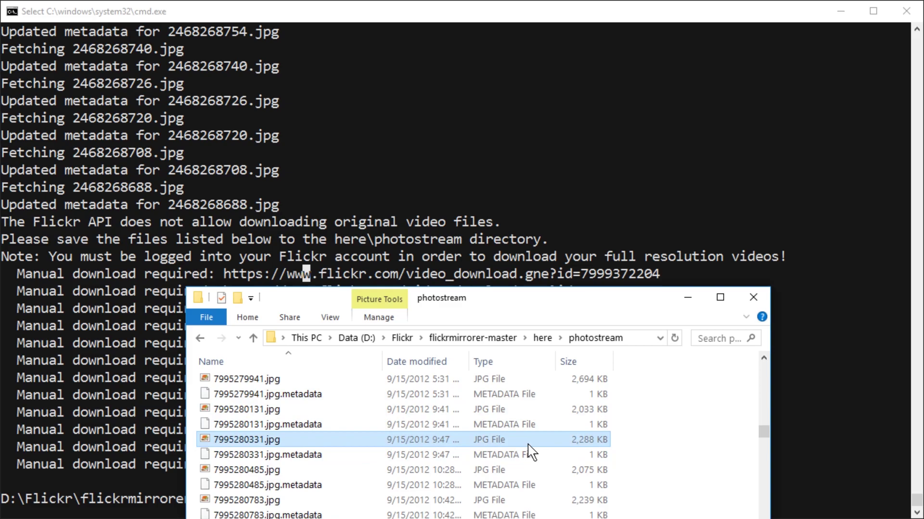
double_click(528, 445)
key(Escape)
click(648, 285)
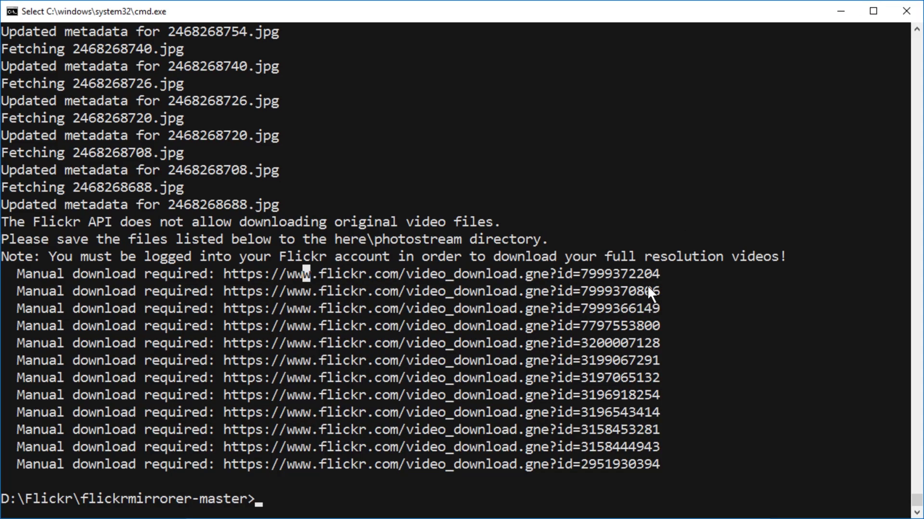
drag(662, 278, 223, 275)
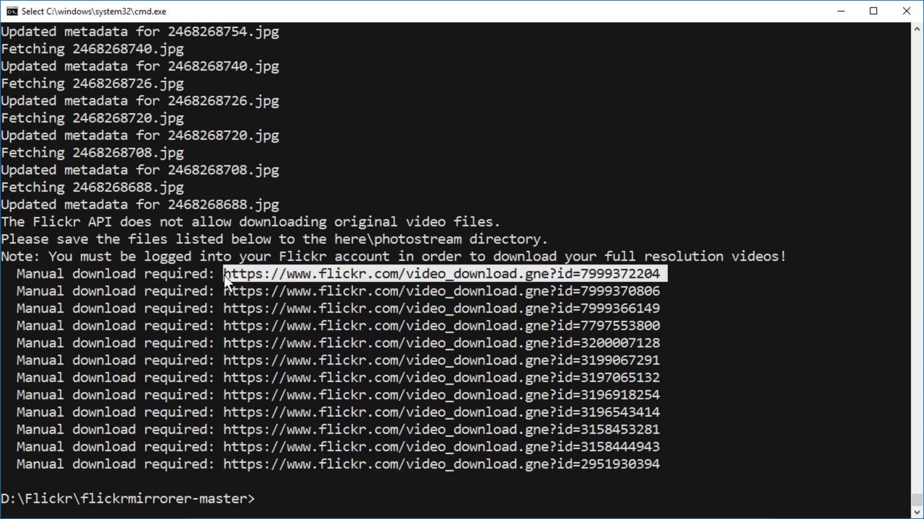
key(Return)
key(alt+Tab)
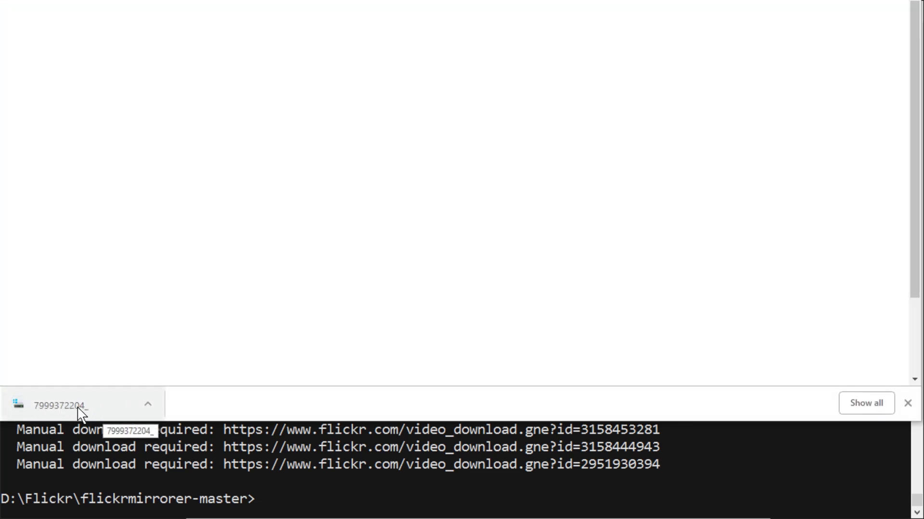
key(alt+Tab)
Step: Highlight the here\photostream save note and the remaining video download links in the console
drag(557, 238, 121, 232)
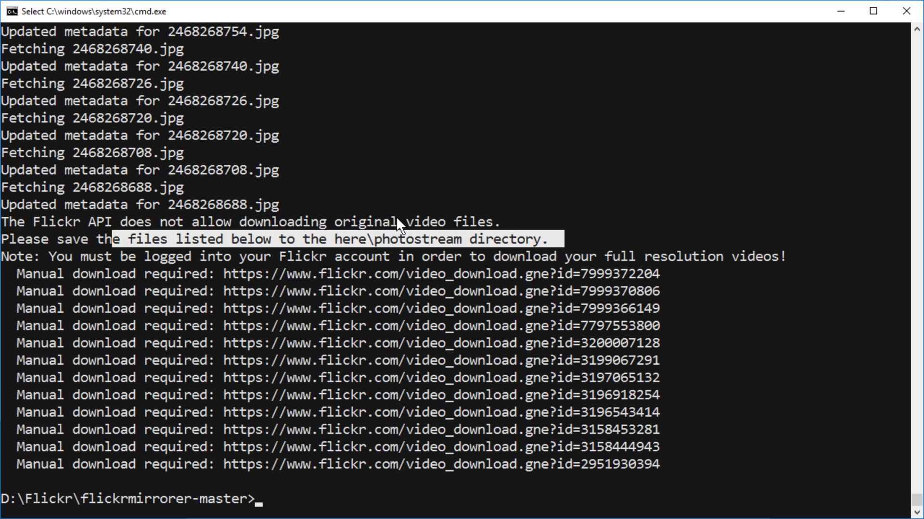
click(480, 222)
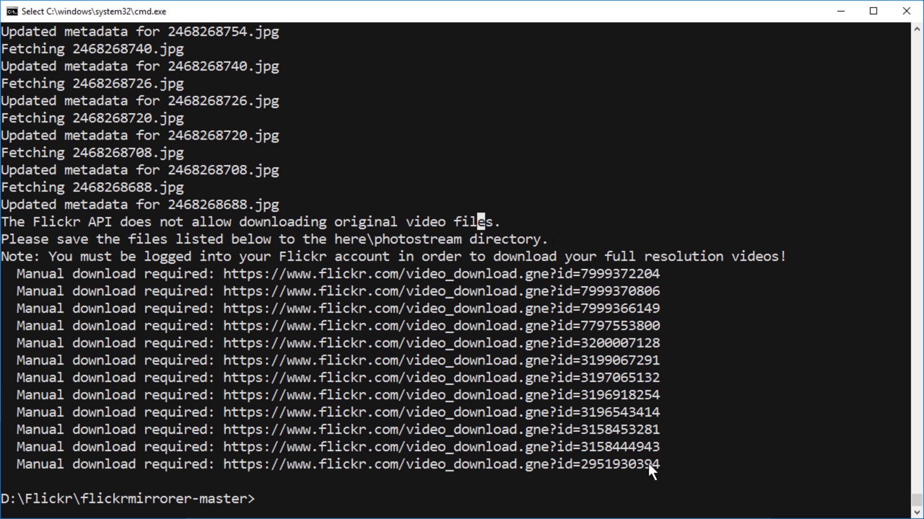
drag(648, 463, 639, 308)
click(639, 308)
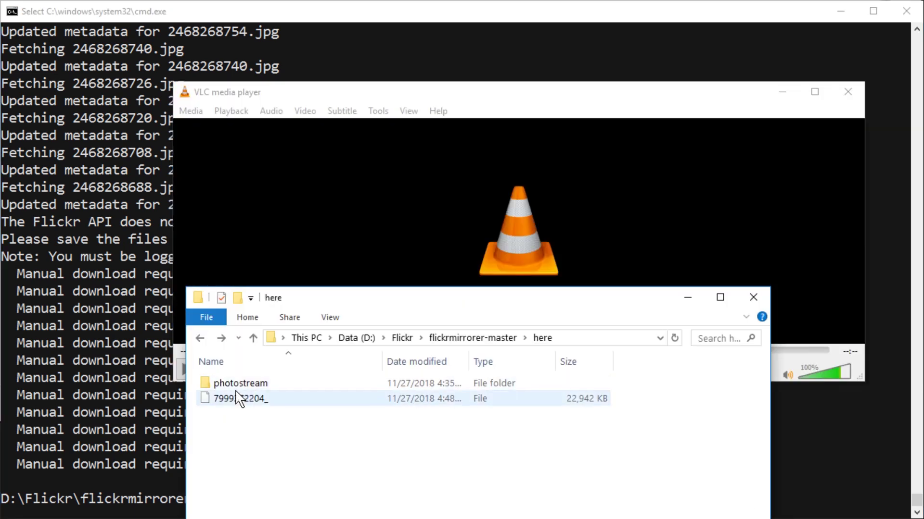
double_click(240, 399)
click(767, 350)
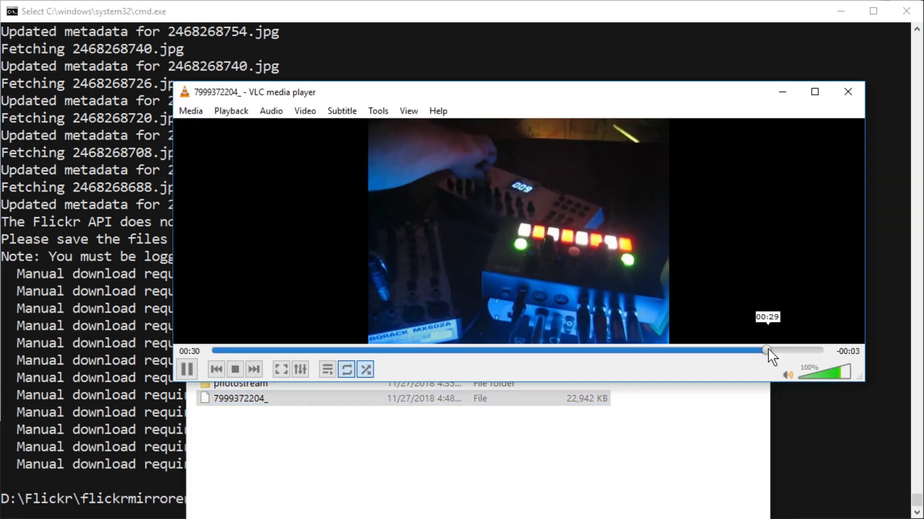
click(714, 351)
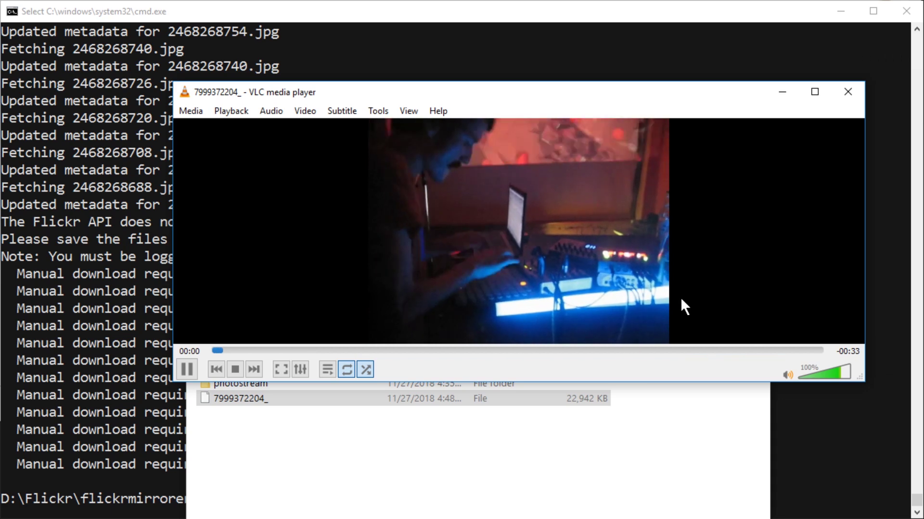
key(ctrl+q)
Step: Select and copy the second video download link in the console
click(746, 302)
drag(666, 291, 224, 293)
right_click(223, 293)
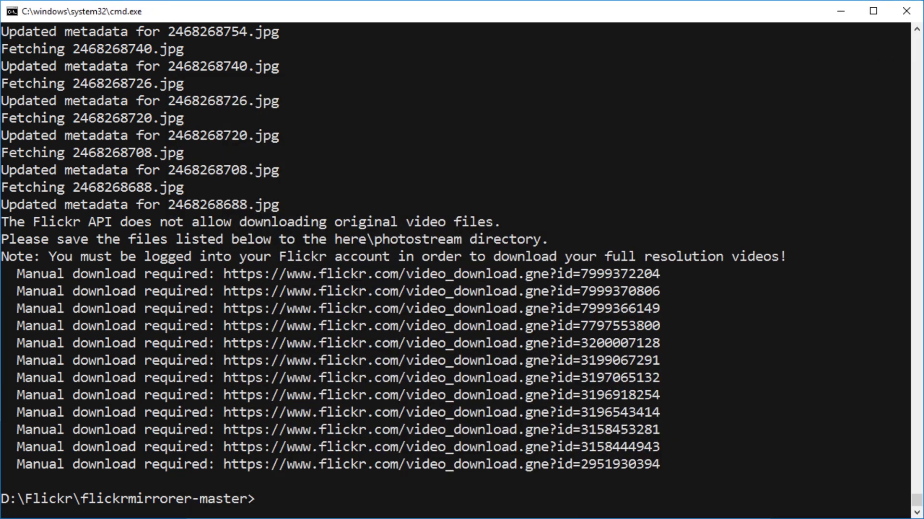
Step: Return to the here\photostream folder in File Explorer and scroll its file list to the top
key(alt+Tab)
scroll(621, 341, up, 1)
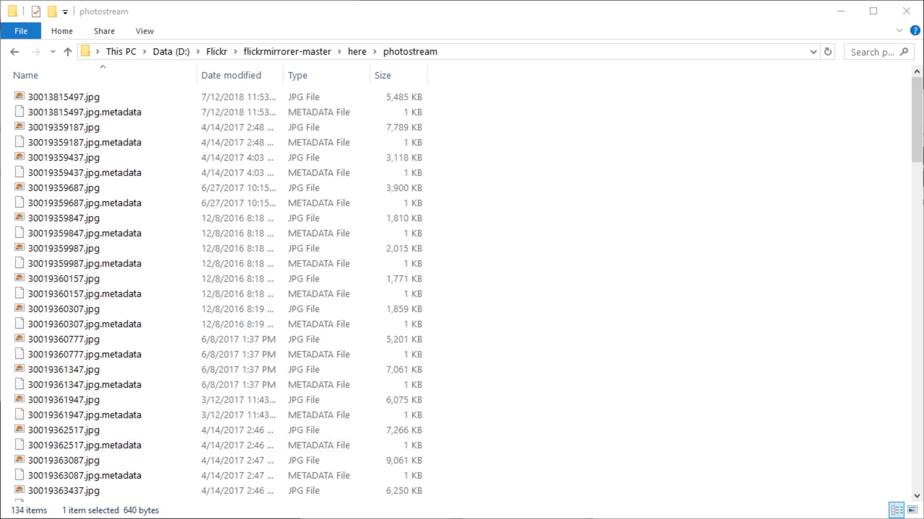